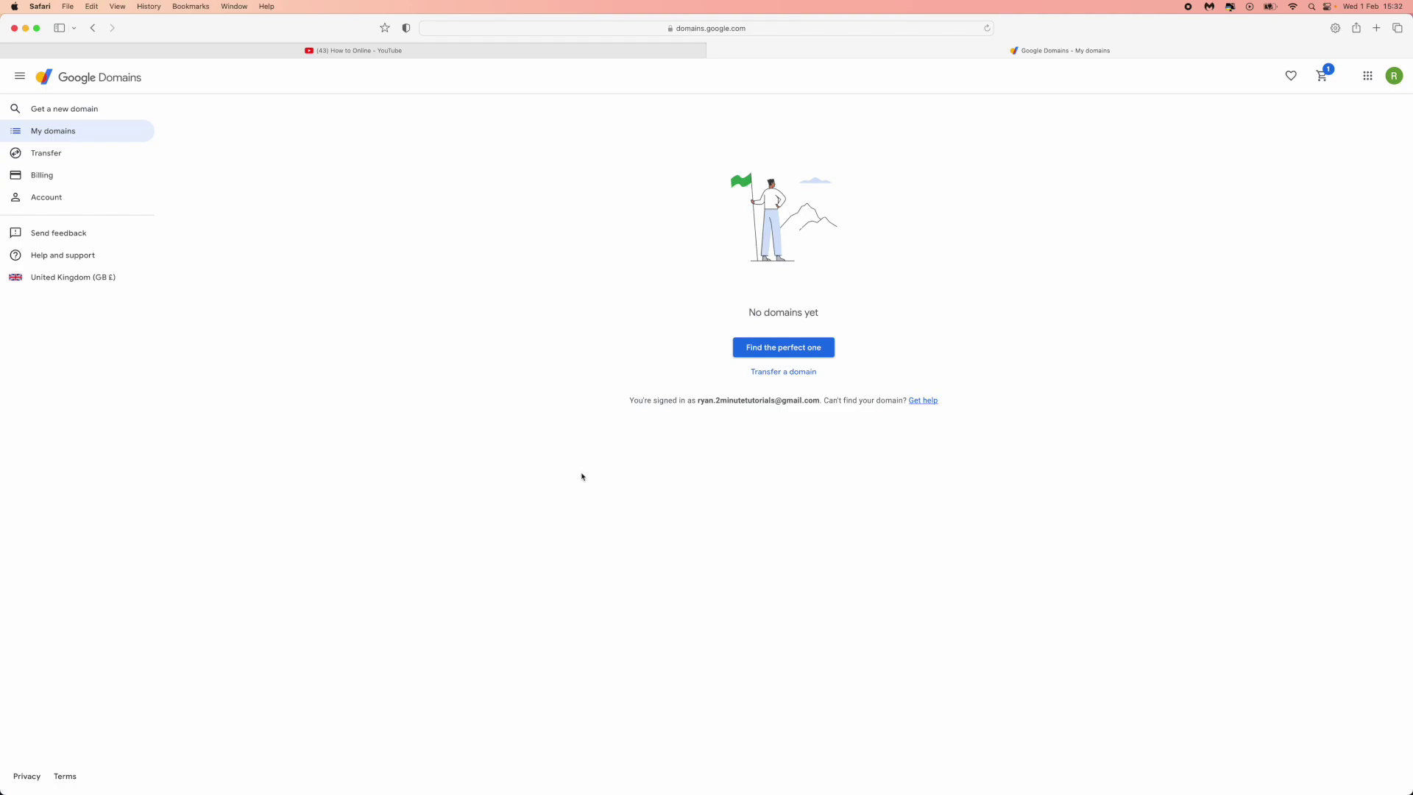
- Search Google Domains for 'ryanhowtoonline' and view the .com option's insights
click(800, 354)
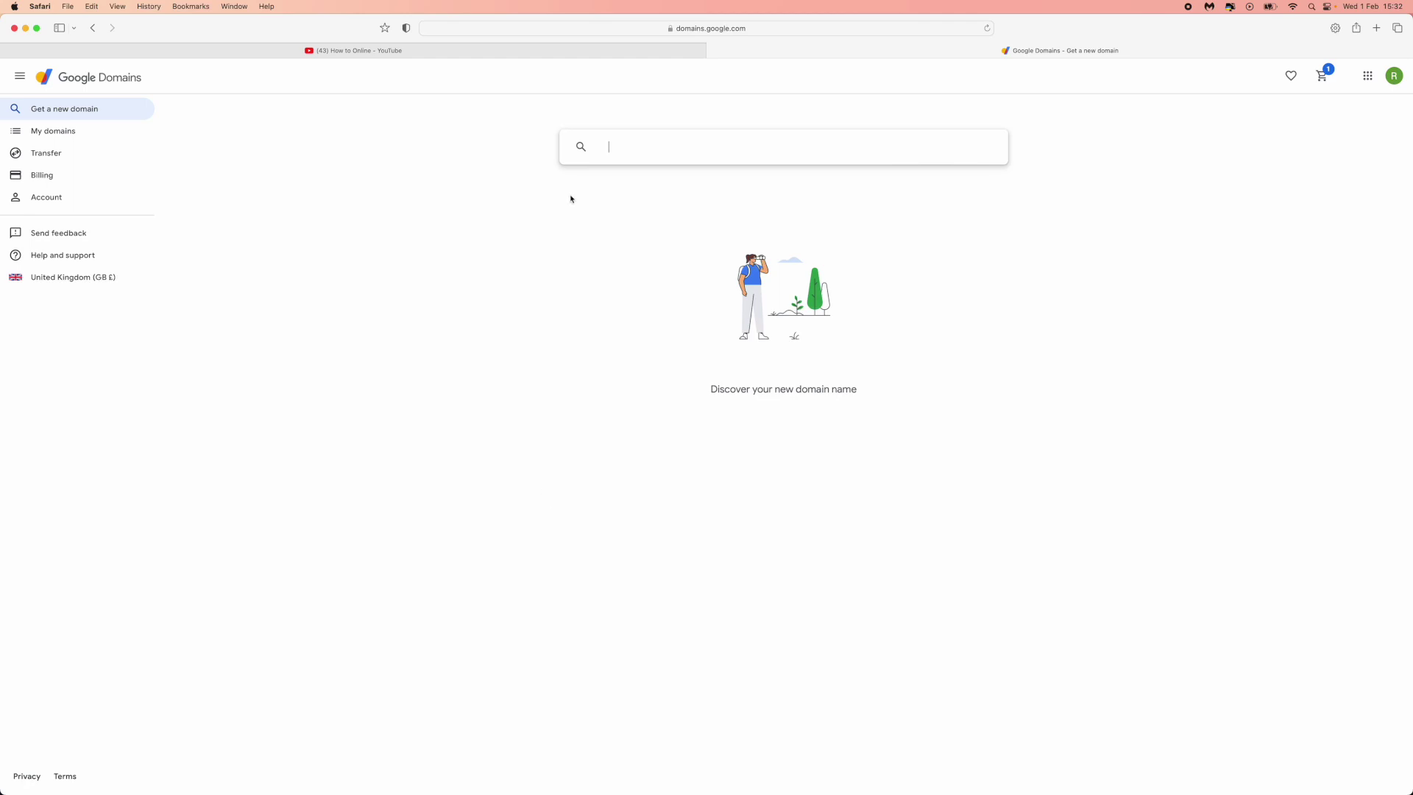
text(ryanhowtoonlin)
text(e)
key(Return)
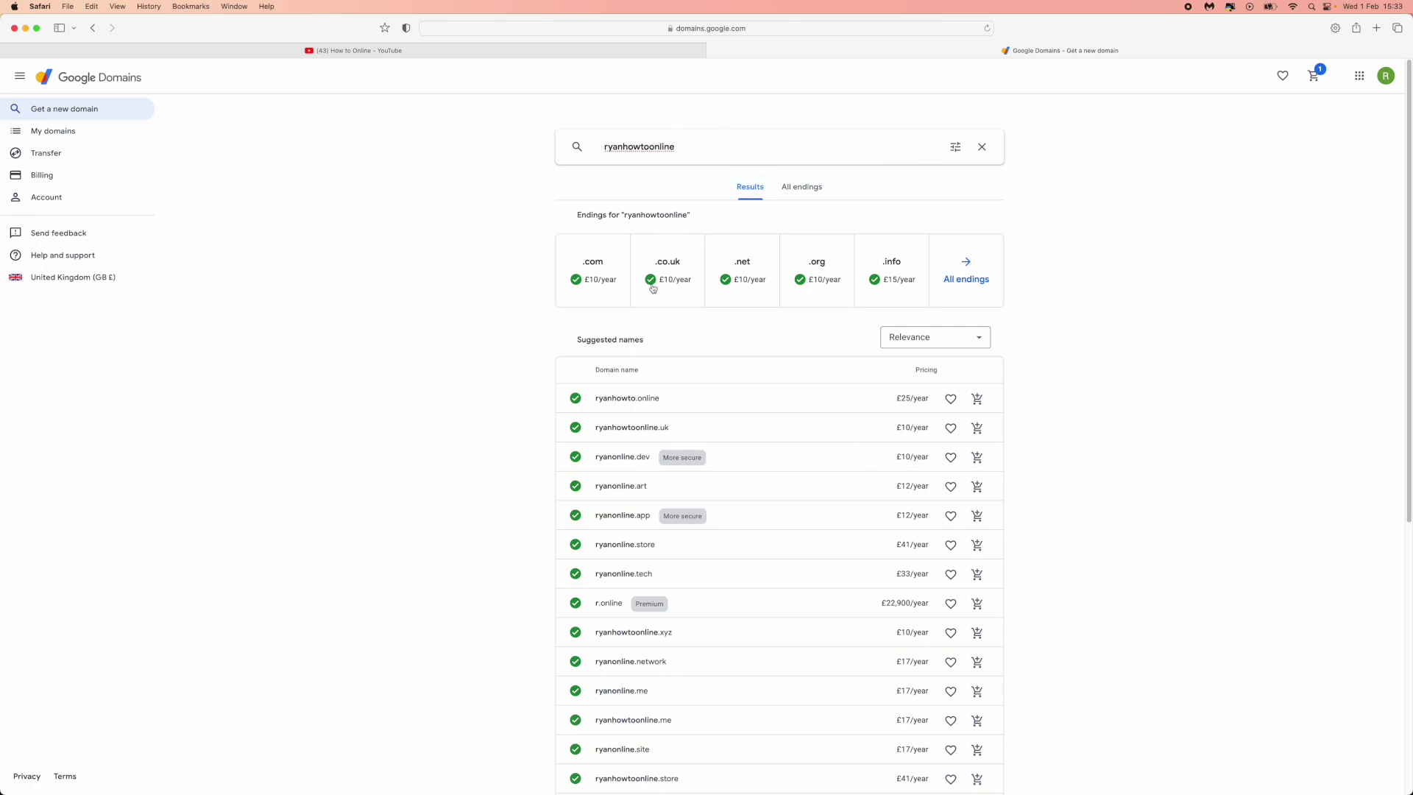
click(600, 276)
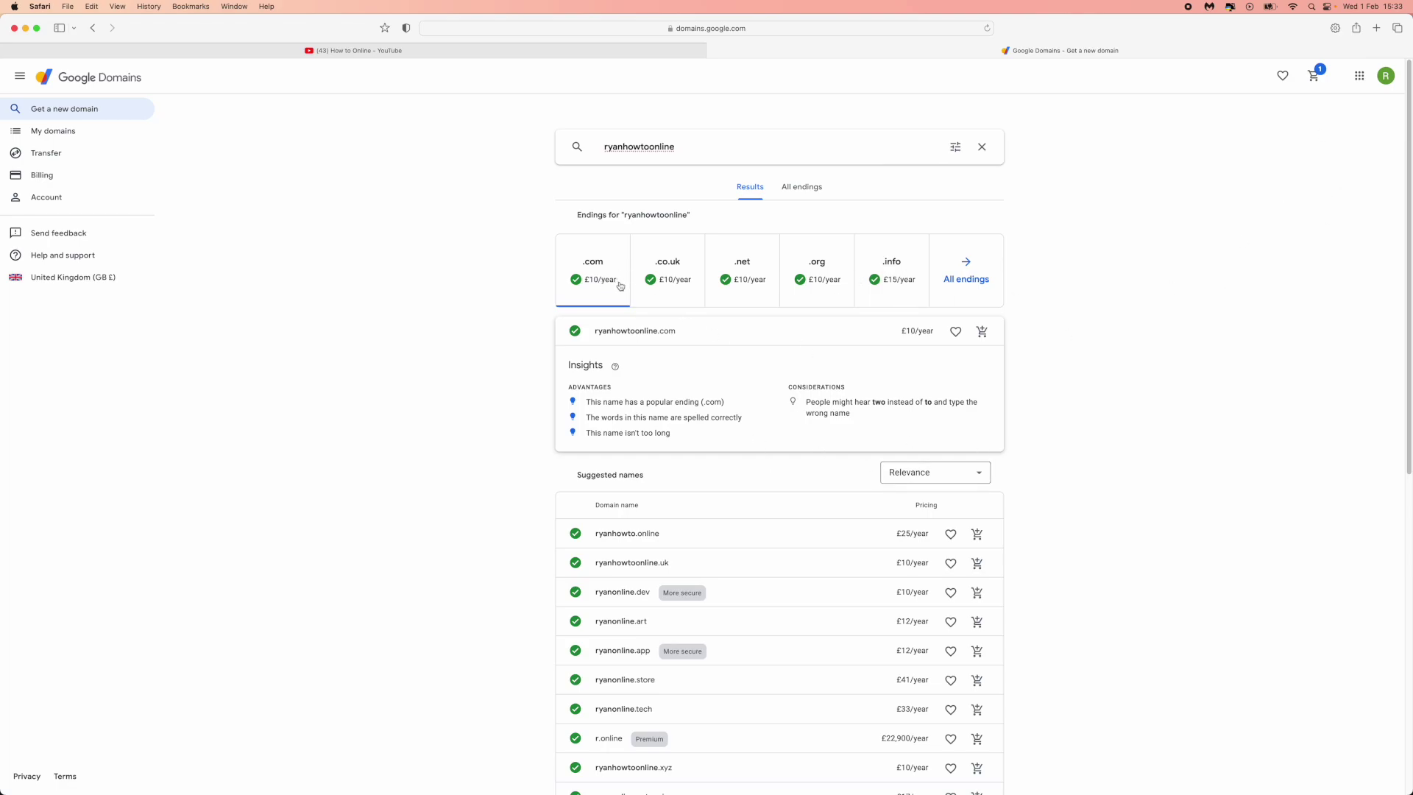
- In the cart, keep howtoonline.uk at one year for £10 and check out
click(1314, 77)
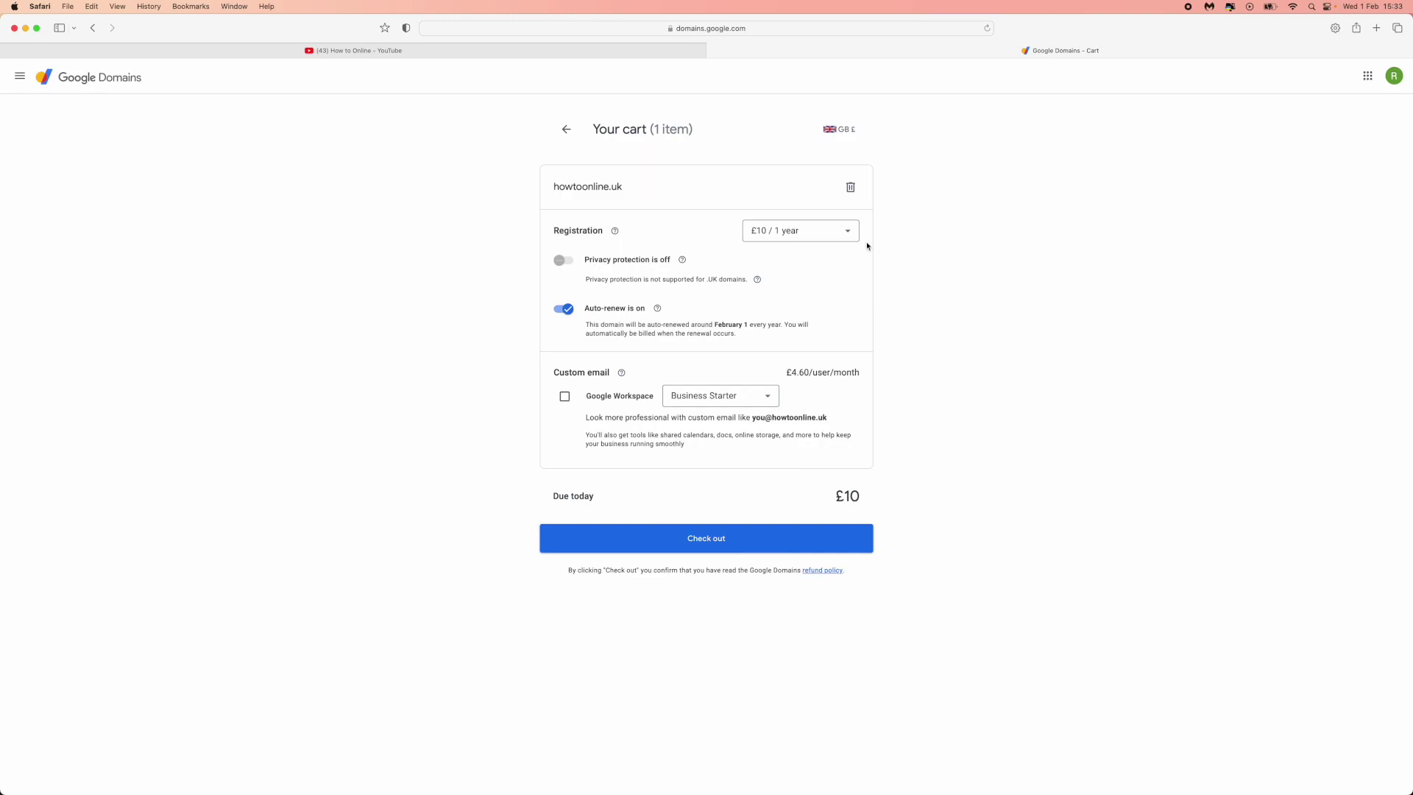
click(848, 230)
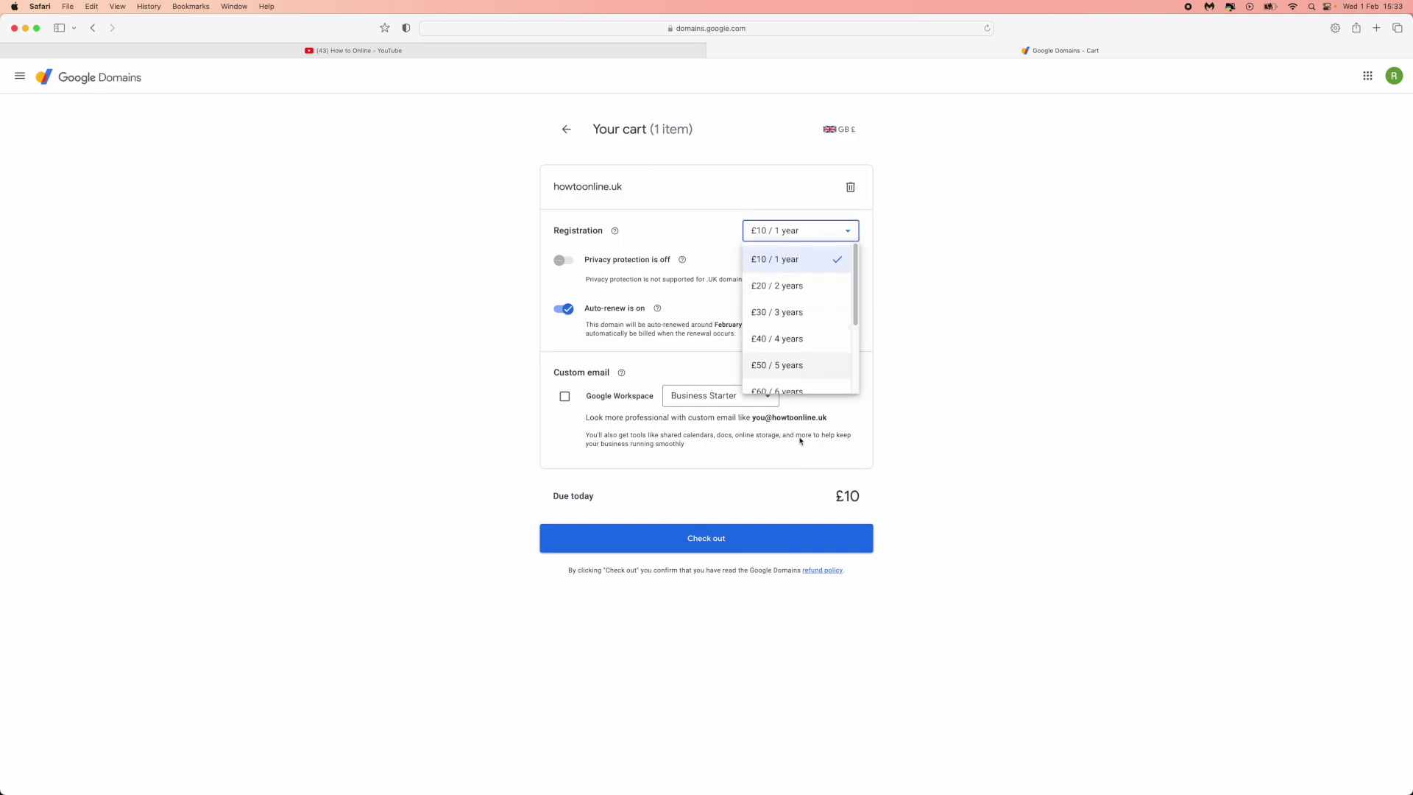
click(760, 520)
click(742, 542)
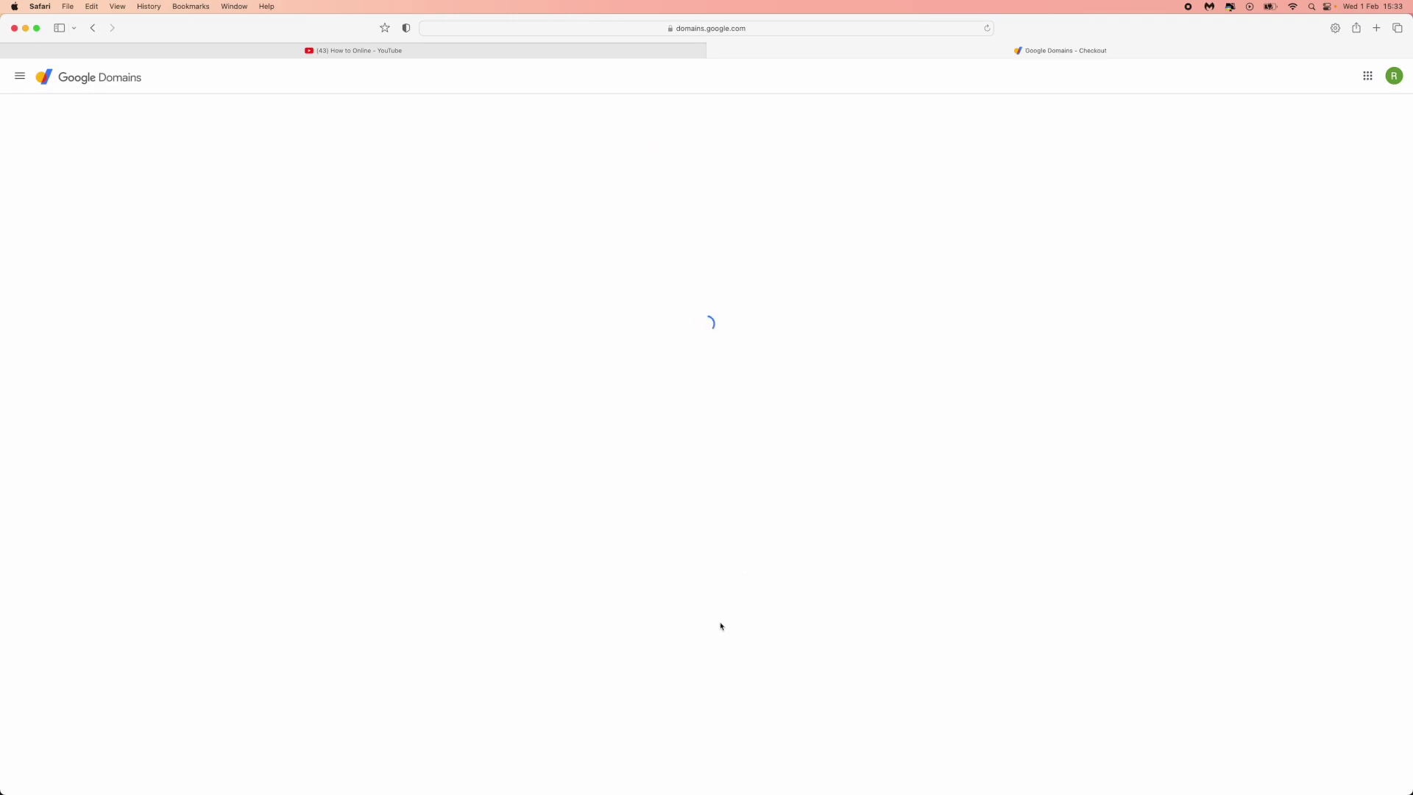